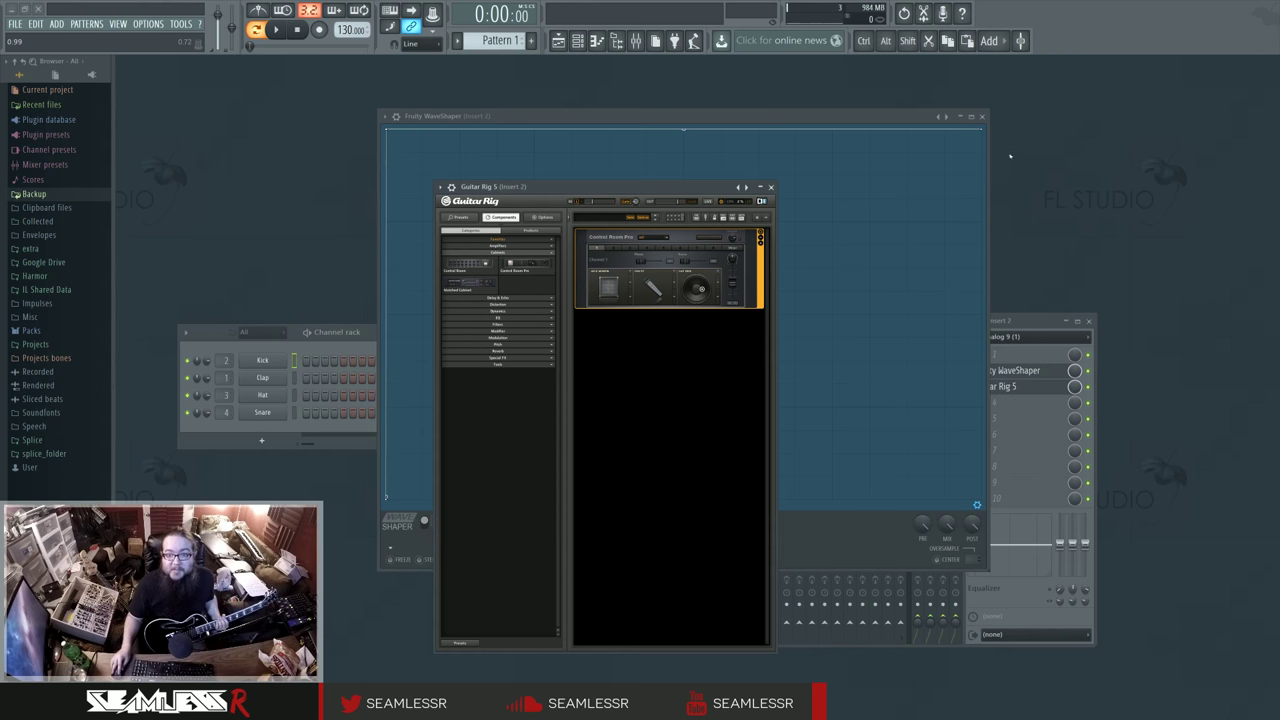
Step: Bring up the mixer and select insert 1 to show the guitar take's spectrogram in Edison
key(F9)
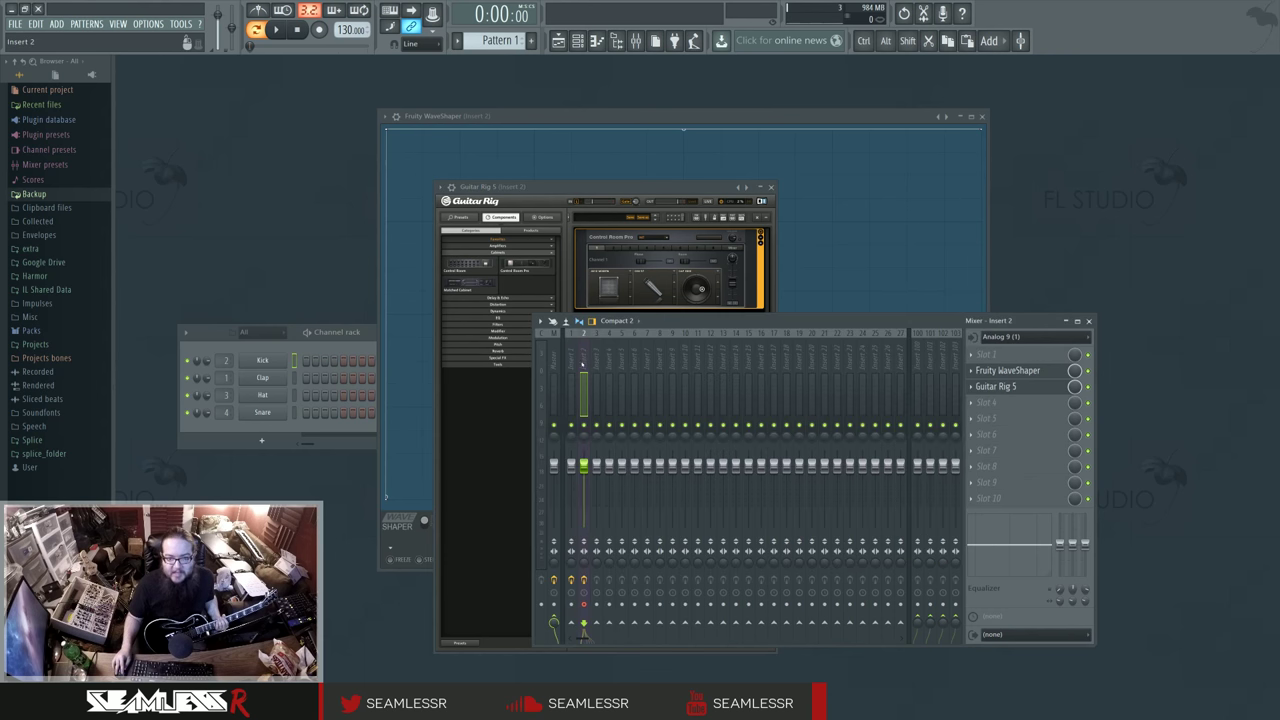
key(Left)
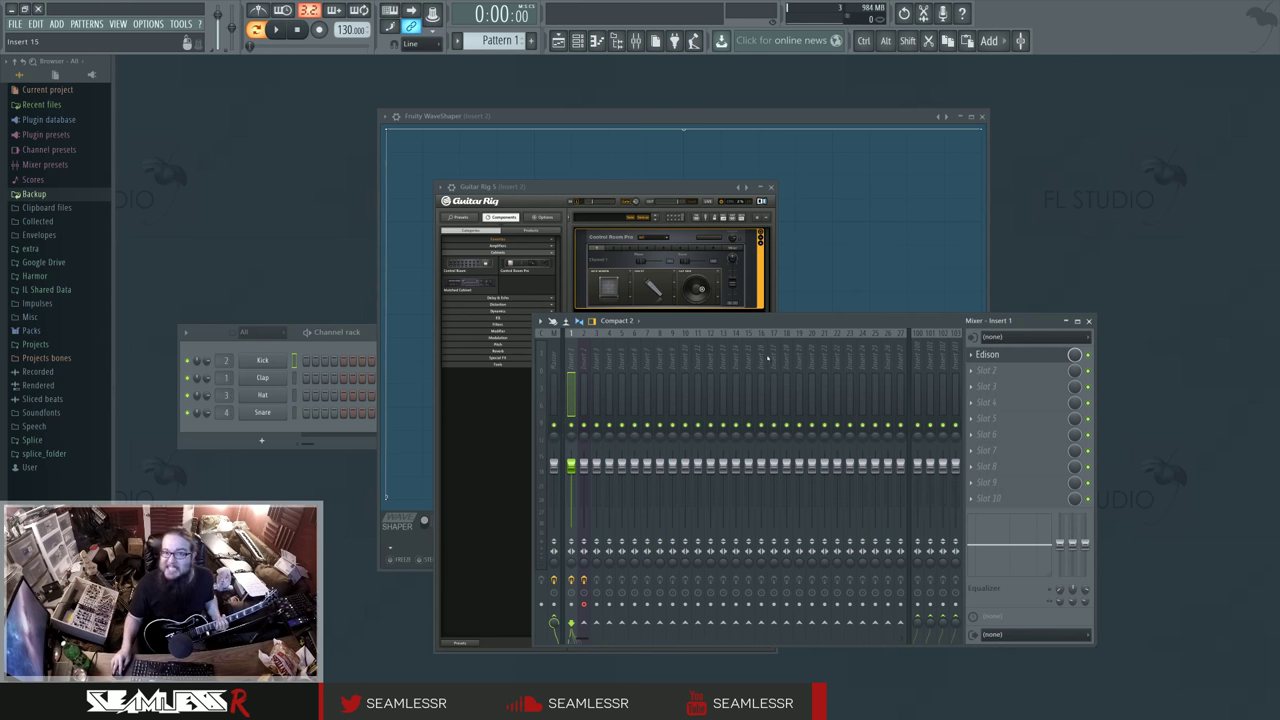
click(580, 362)
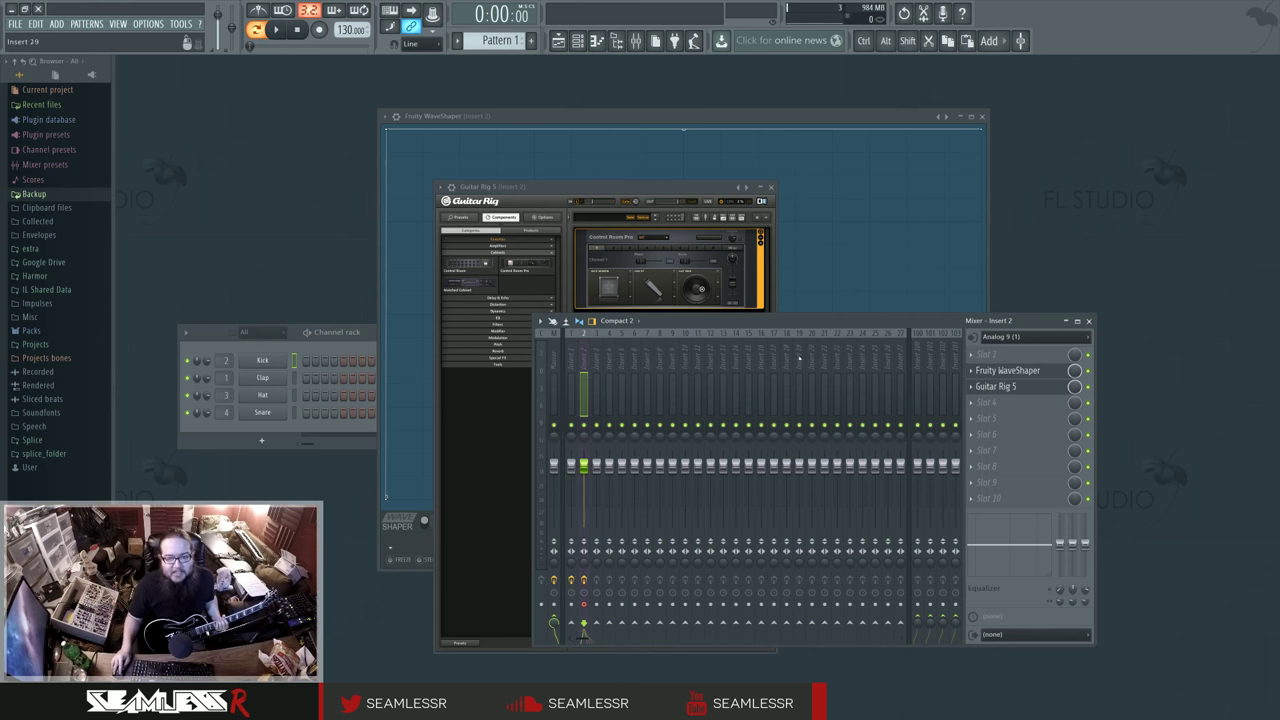
click(567, 362)
click(990, 354)
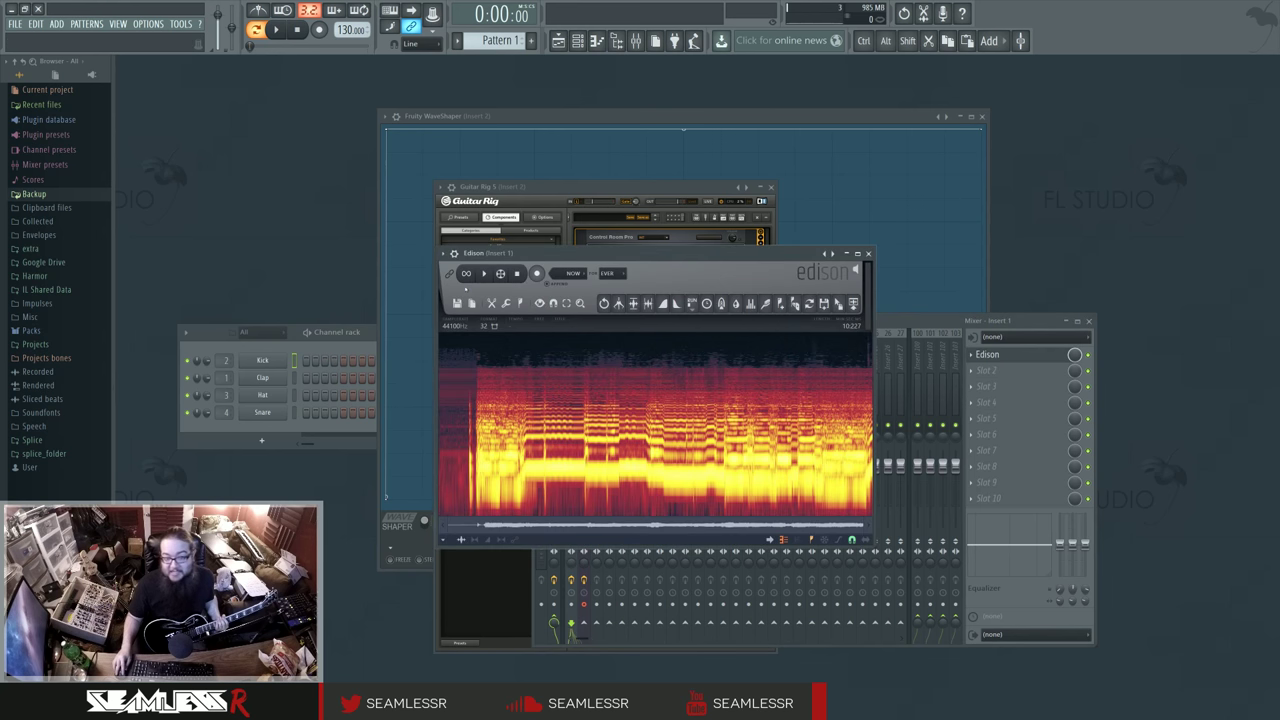
click(486, 277)
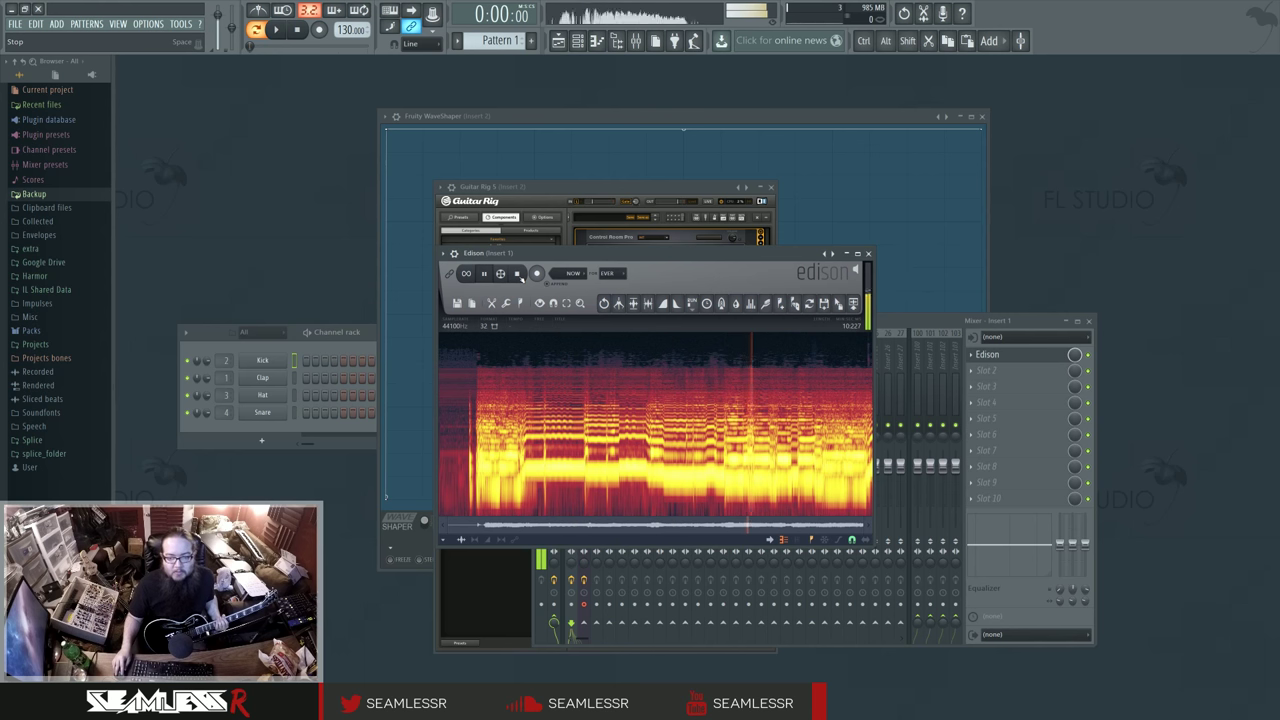
click(519, 277)
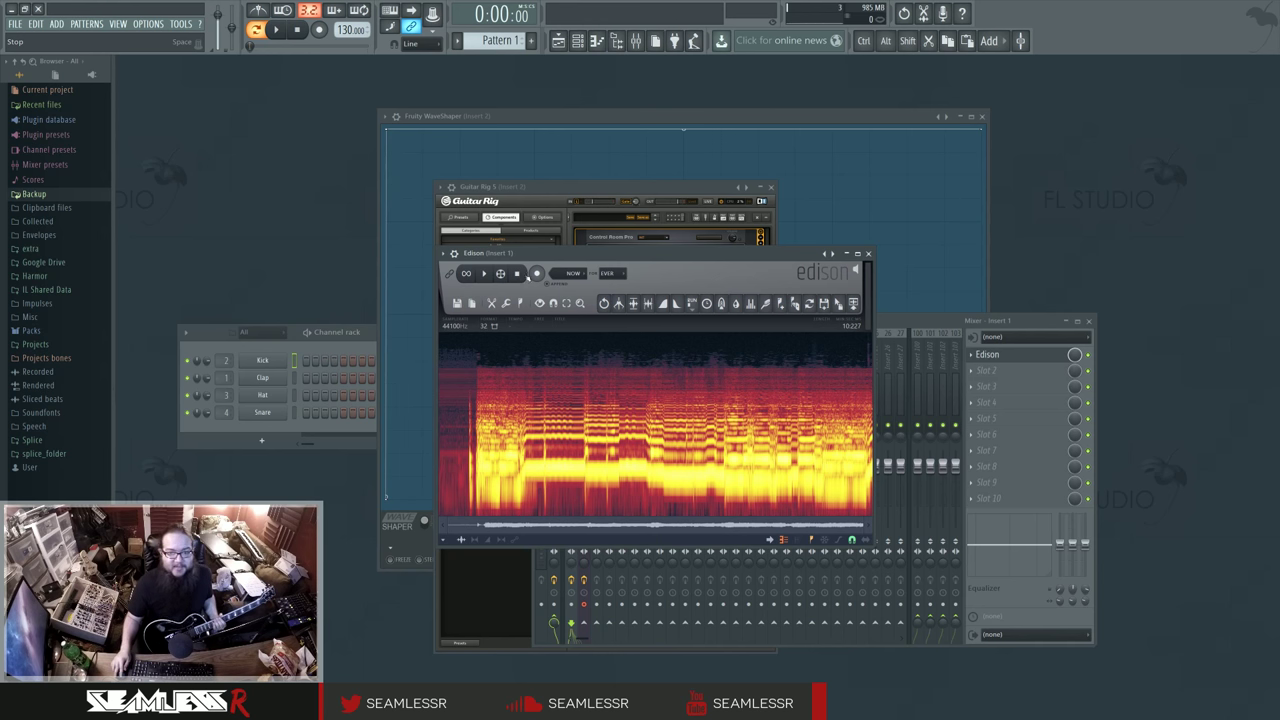
Step: Open insert 2's Fruity WaveShaper and raise the curve's bottom-left point to mid-height
key(F9)
click(583, 370)
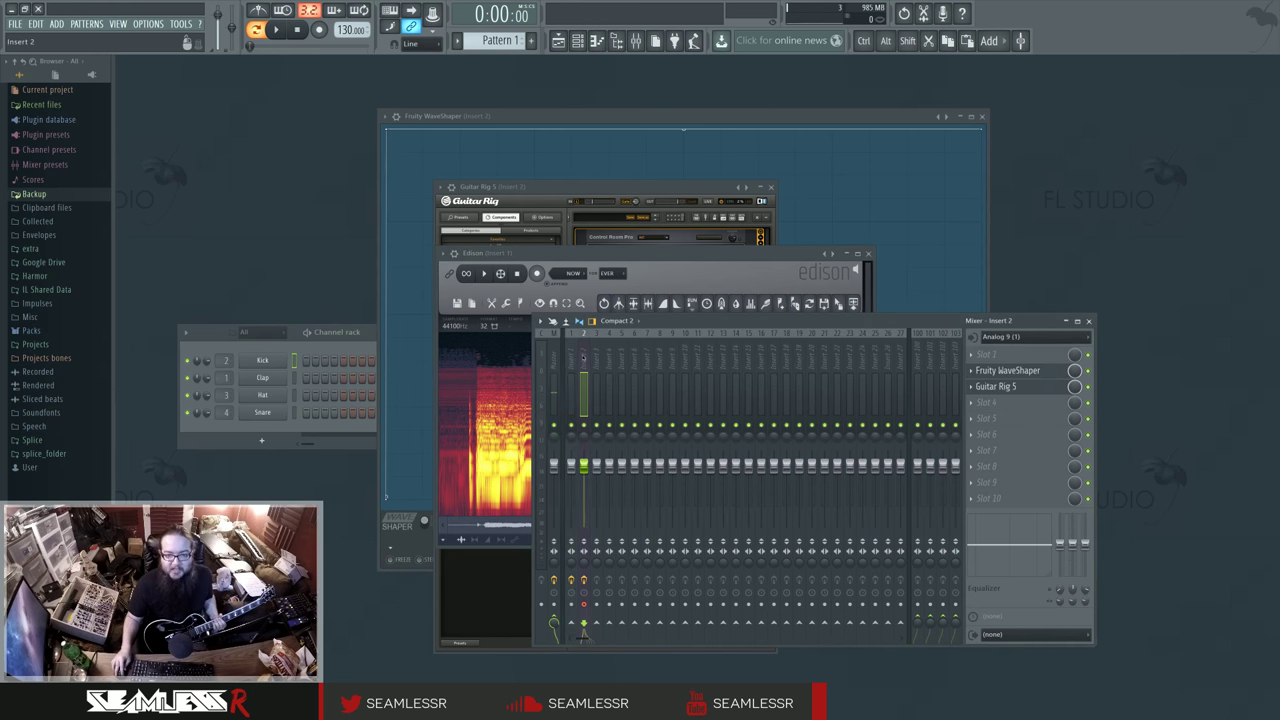
click(1008, 370)
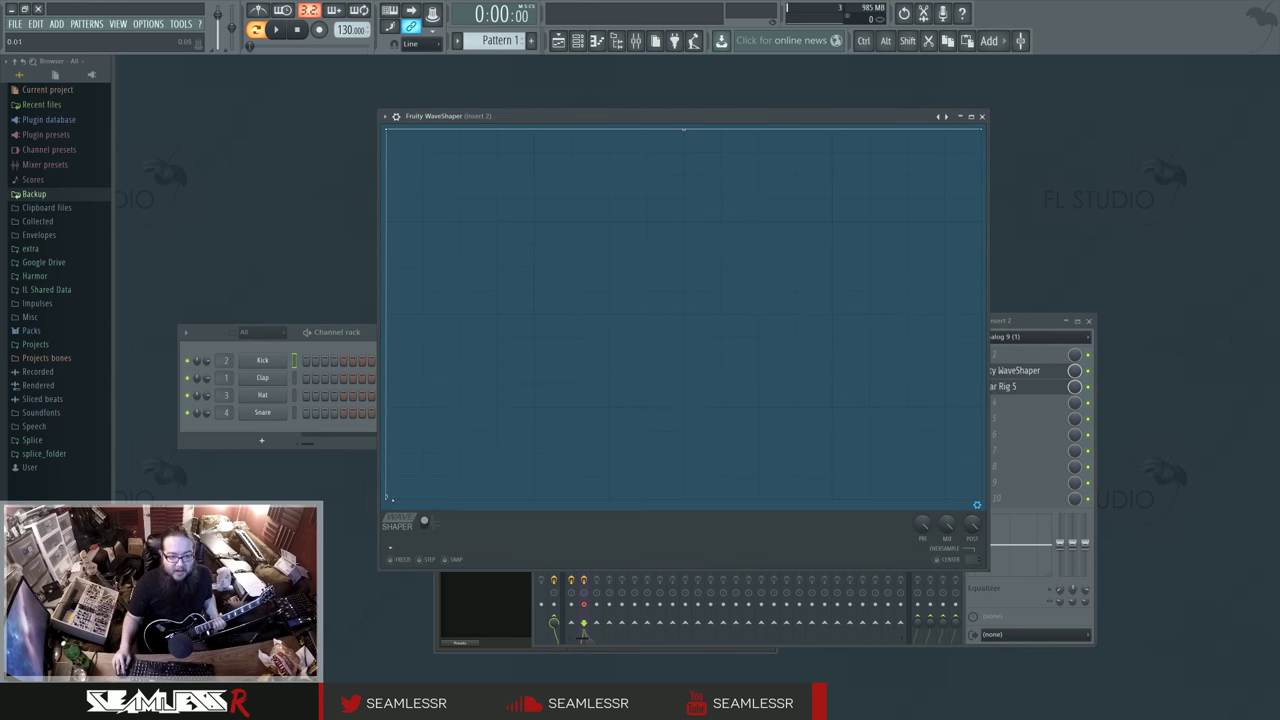
drag(390, 497, 377, 136)
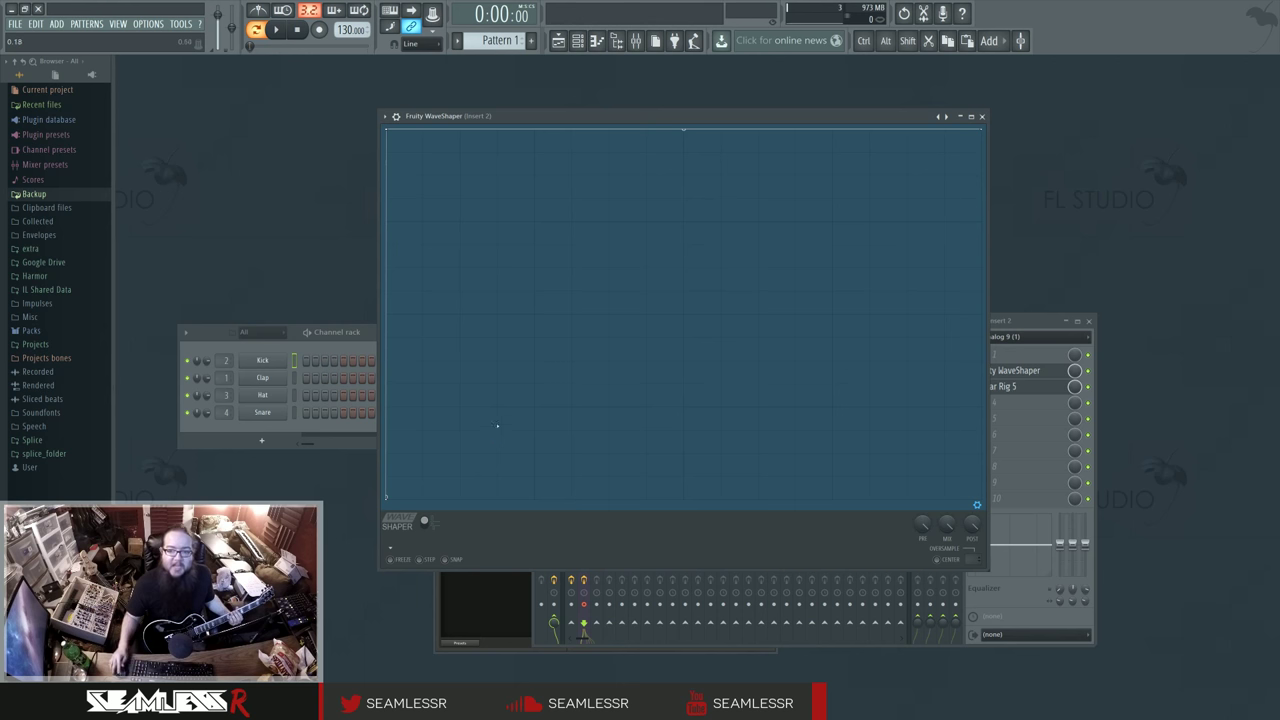
Step: Reopen insert 1's Edison guitar recording, then switch the mixer back to insert 2
click(992, 355)
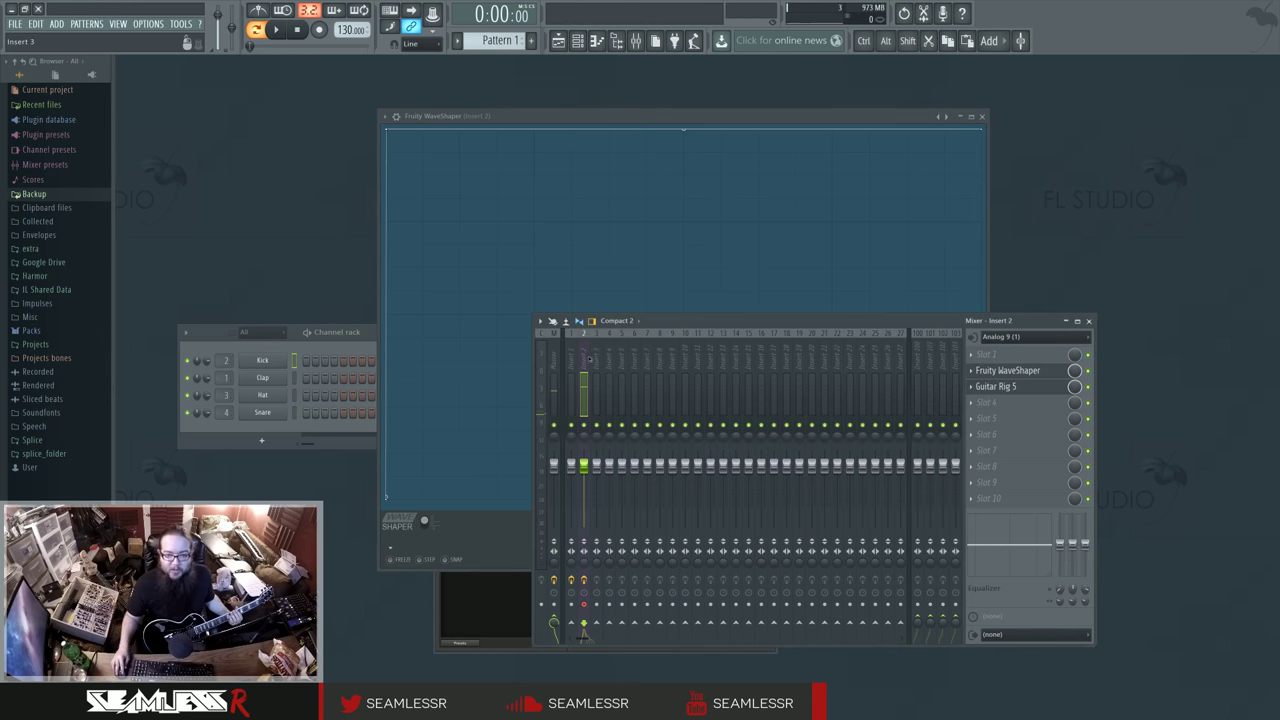
key(Left)
click(988, 355)
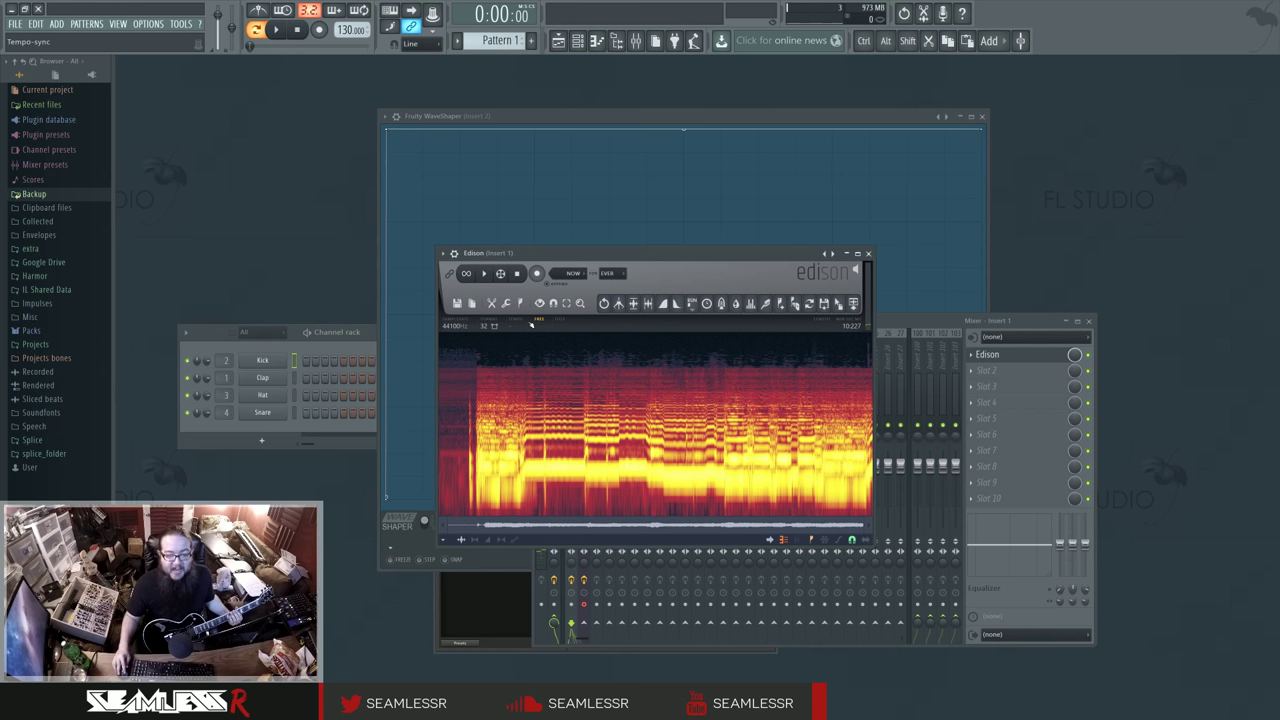
key(F9)
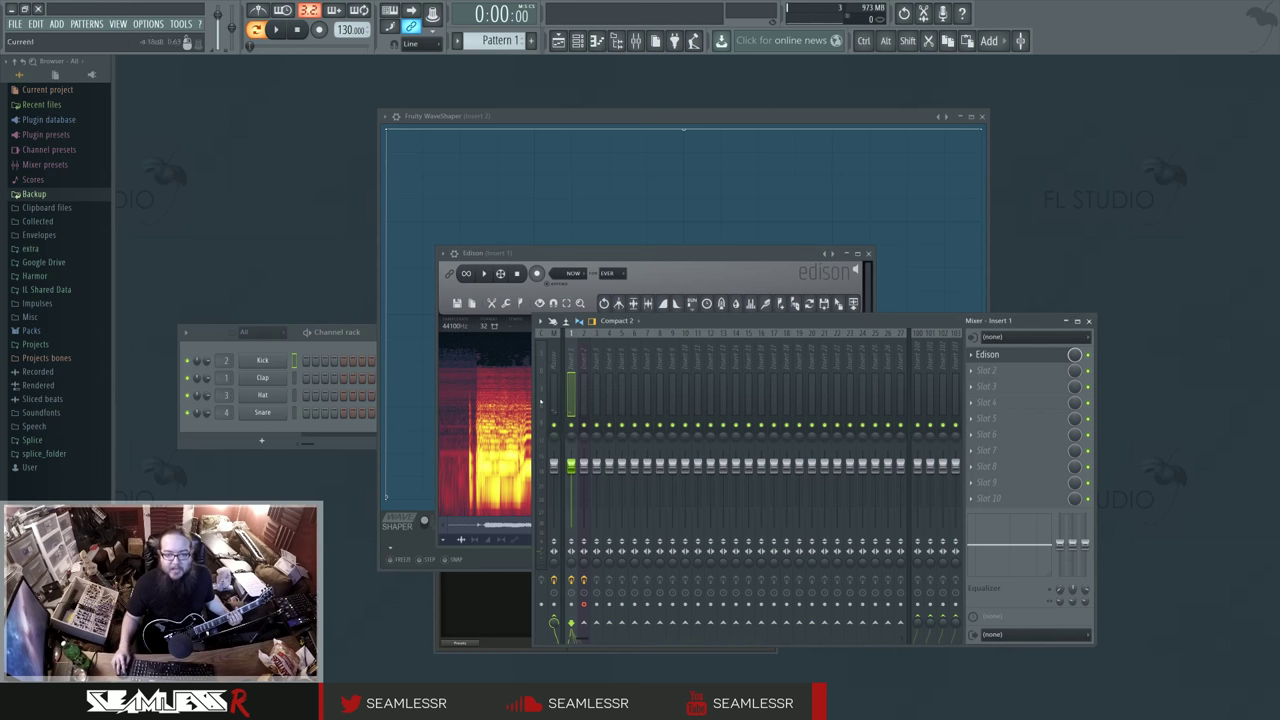
key(Right)
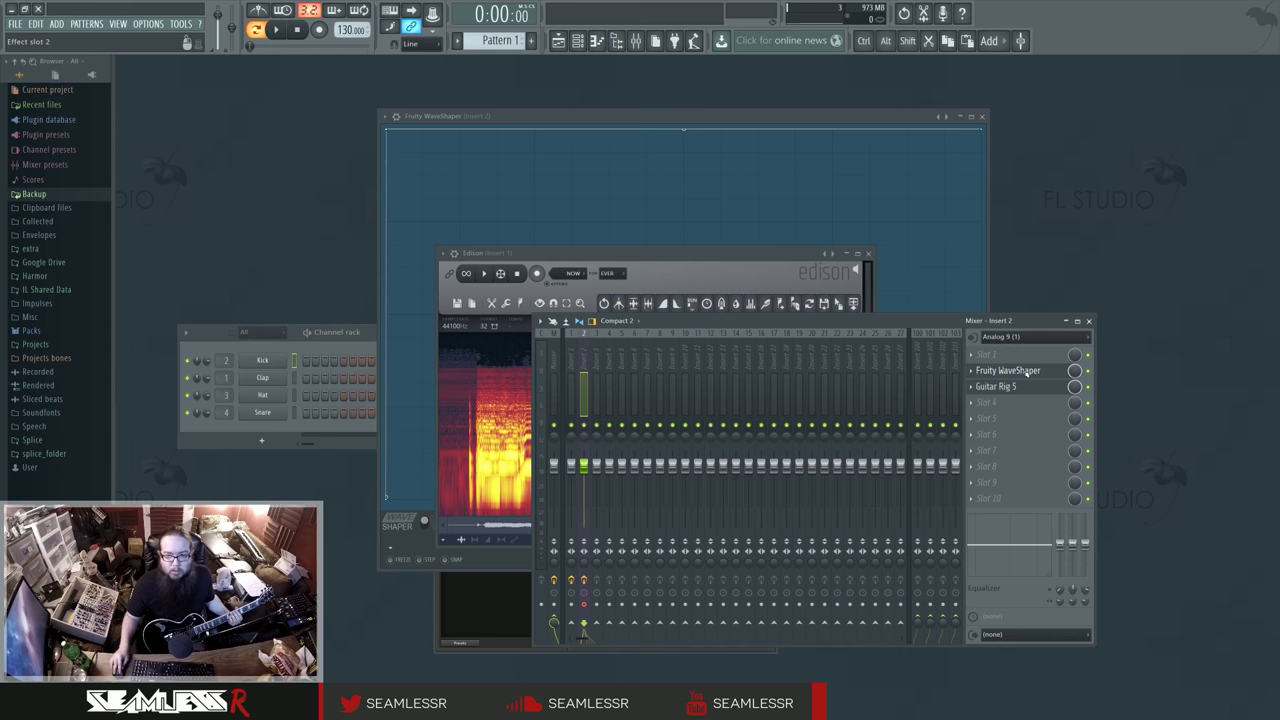
Step: Open insert 2's Guitar Rig 5 window showing its Control Room Pro cabinet module
click(1027, 371)
click(1030, 386)
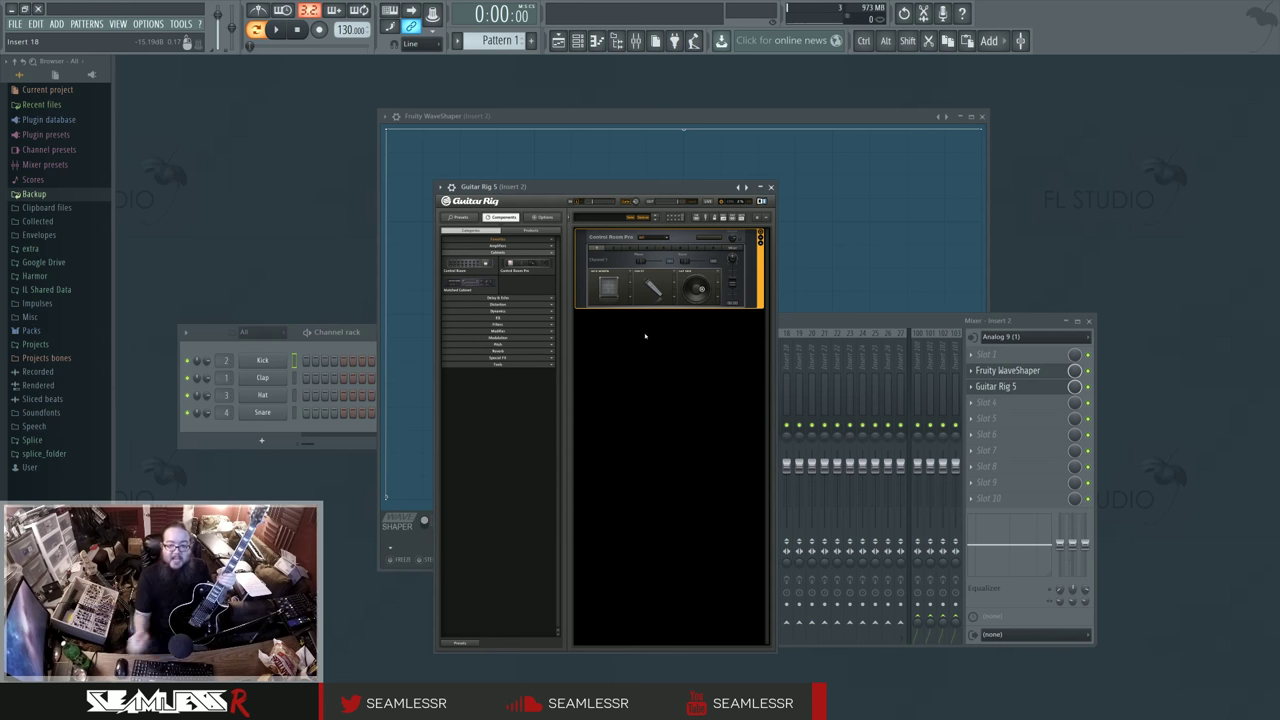
Step: Load Fruity Parametric EQ 2 into insert 2's empty first slot, ahead of WaveShaper
click(990, 354)
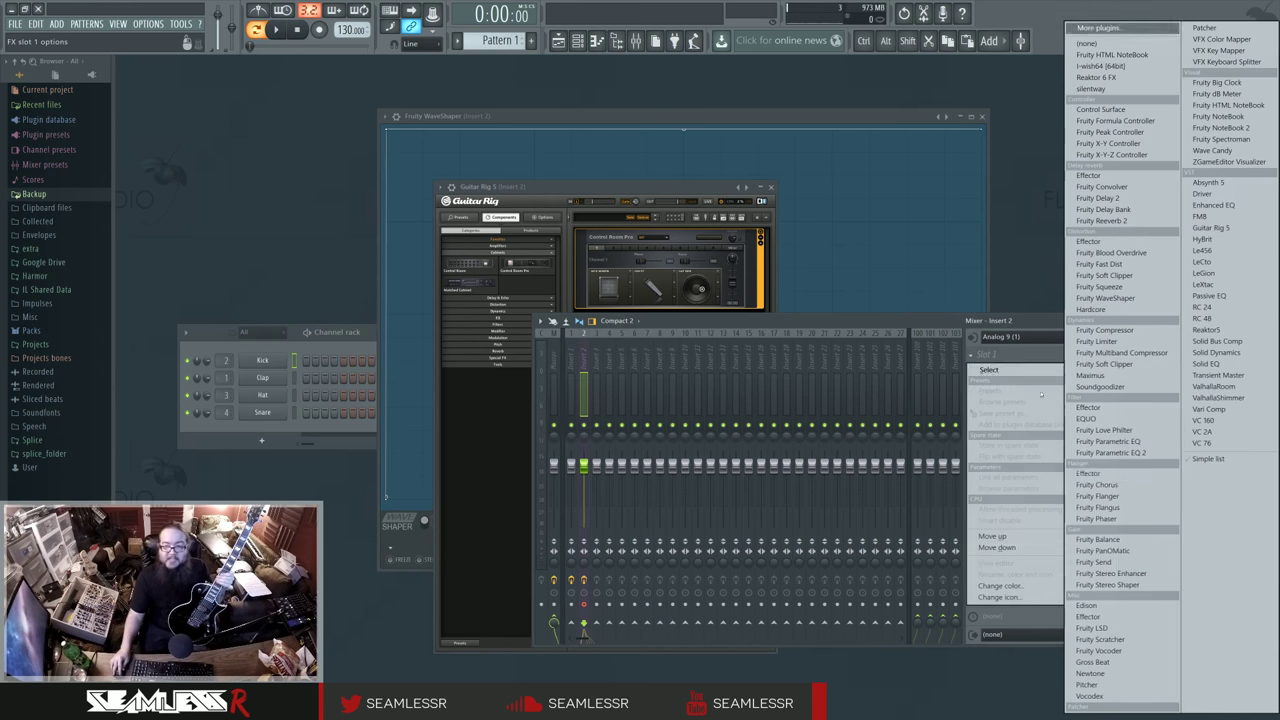
click(1120, 453)
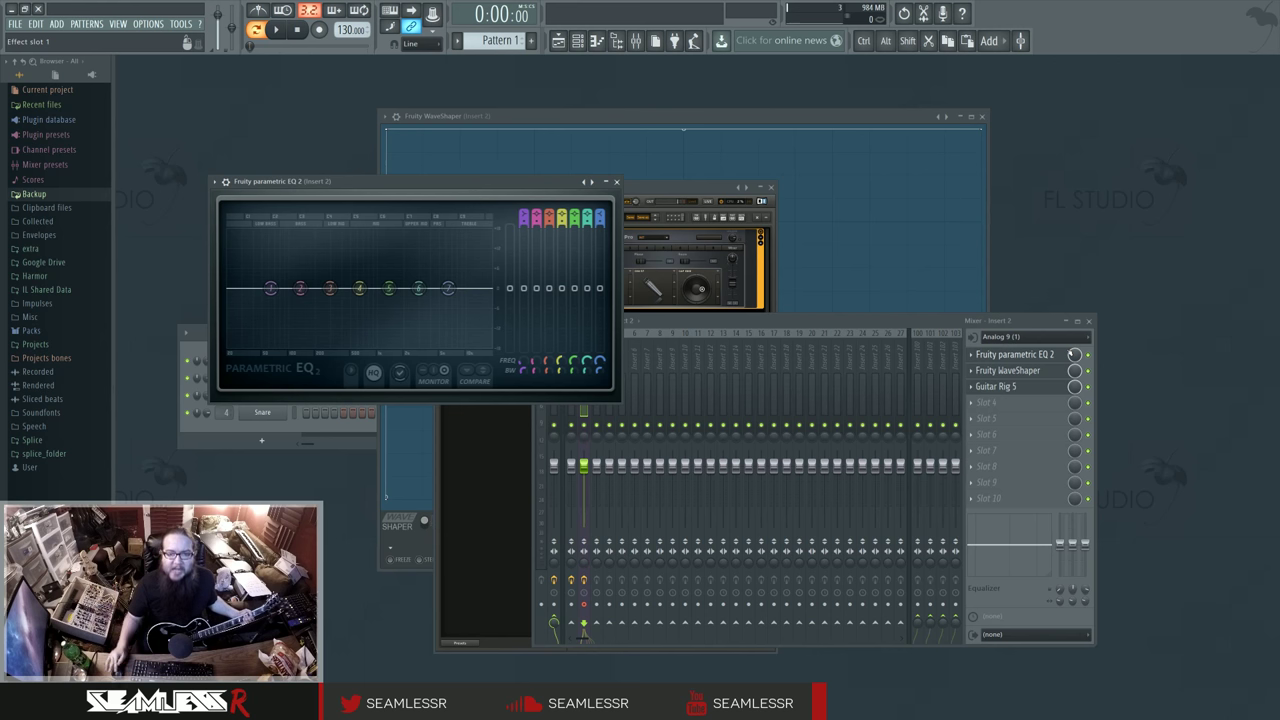
Step: Reset the WaveShaper to its Default curve and drag the midpoint to the top-left corner
click(847, 117)
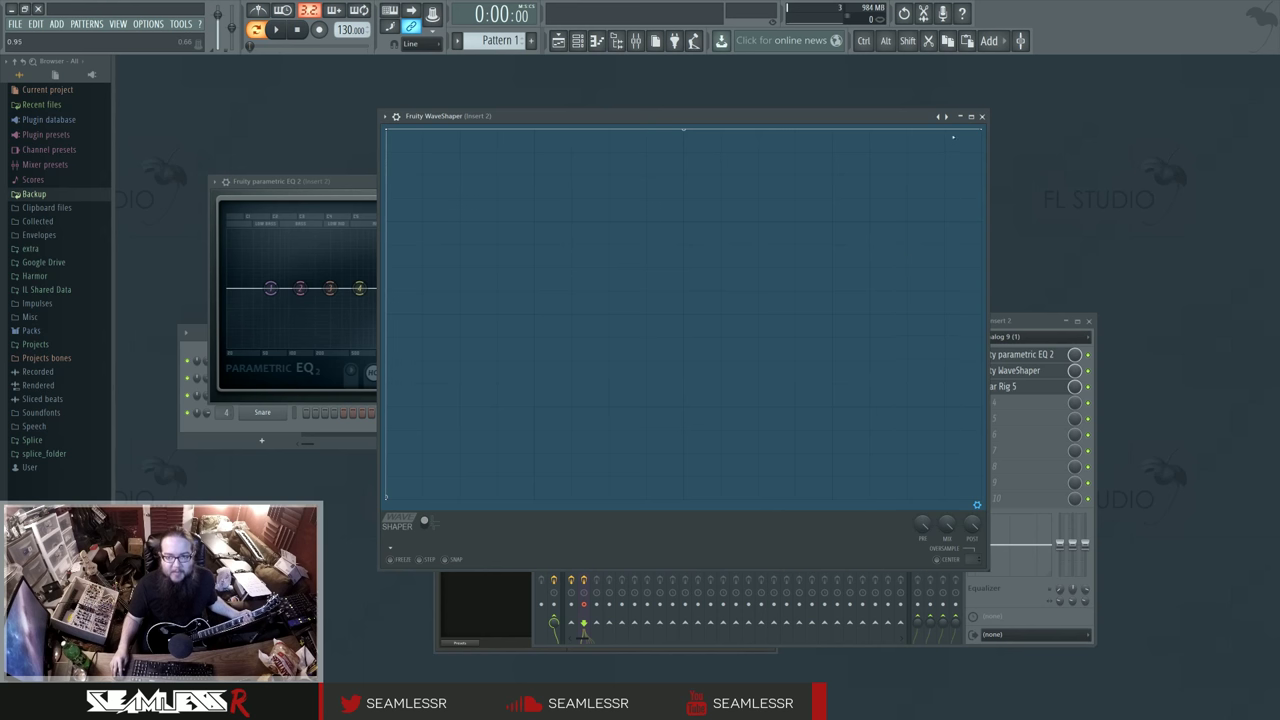
right_click(945, 116)
click(997, 184)
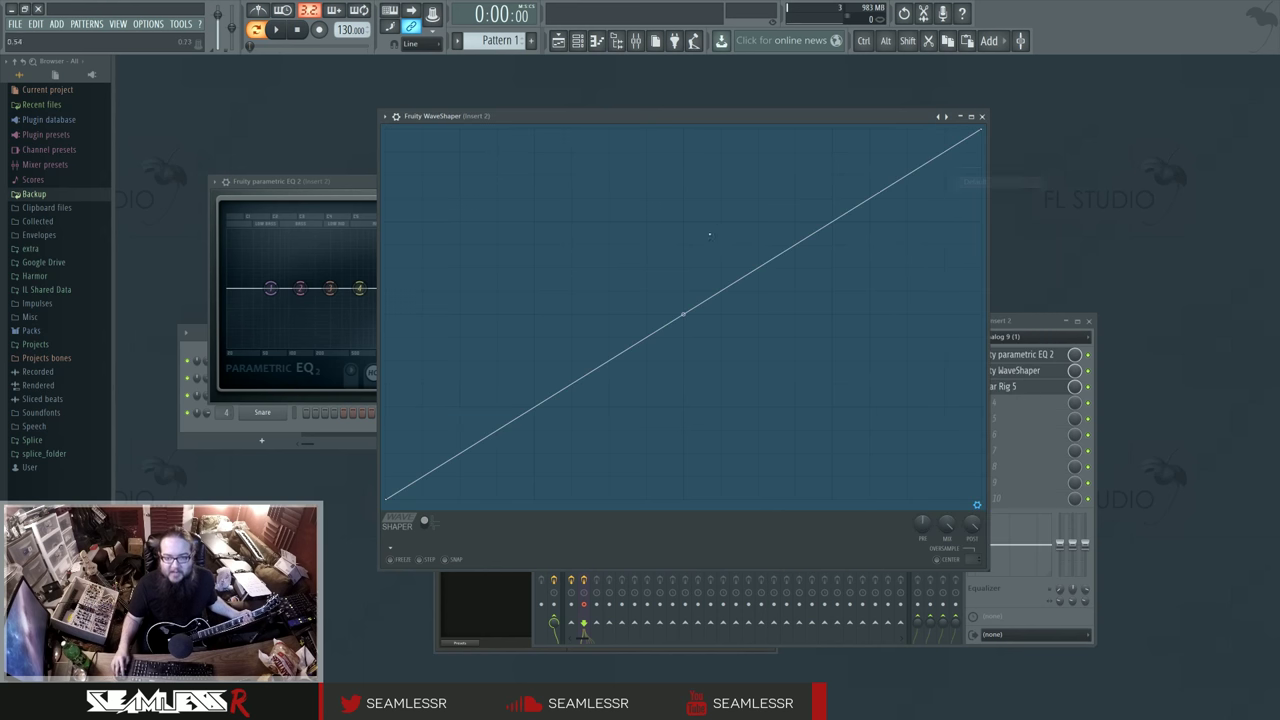
drag(683, 314, 358, 88)
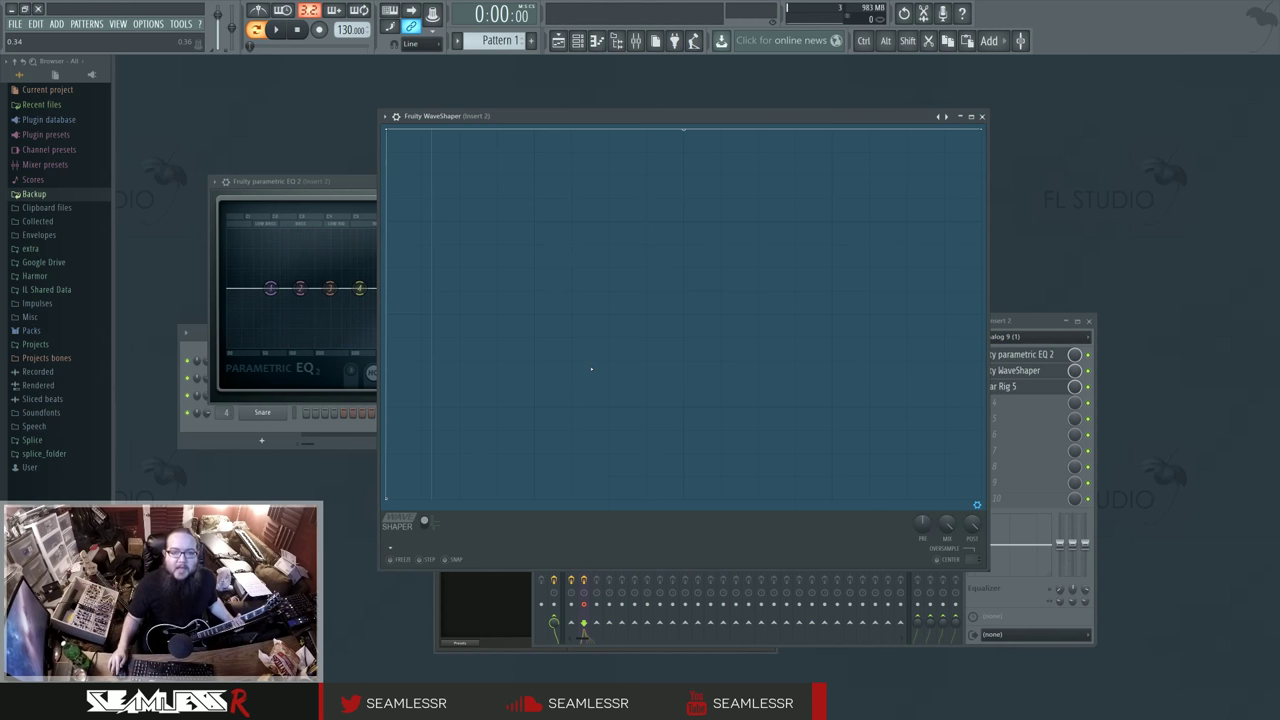
click(1020, 386)
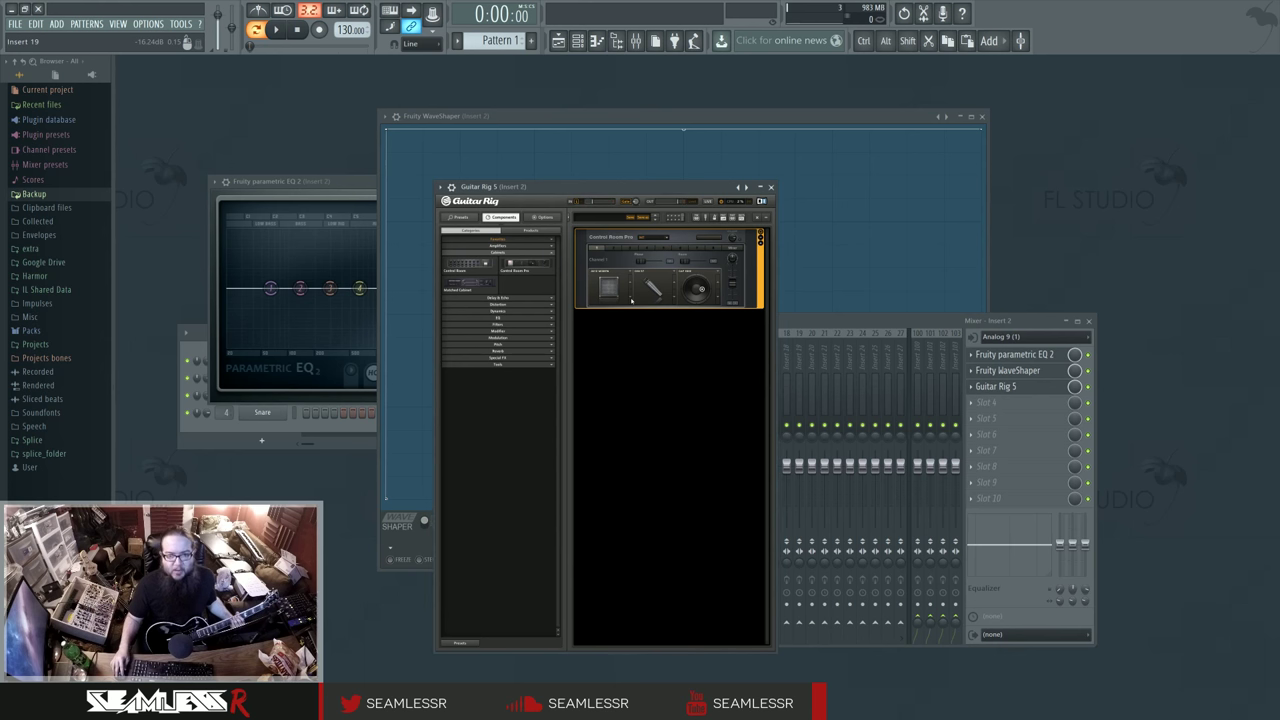
Step: Change the cabinet and microphone selections in Guitar Rig 5's Control Room Pro
click(630, 284)
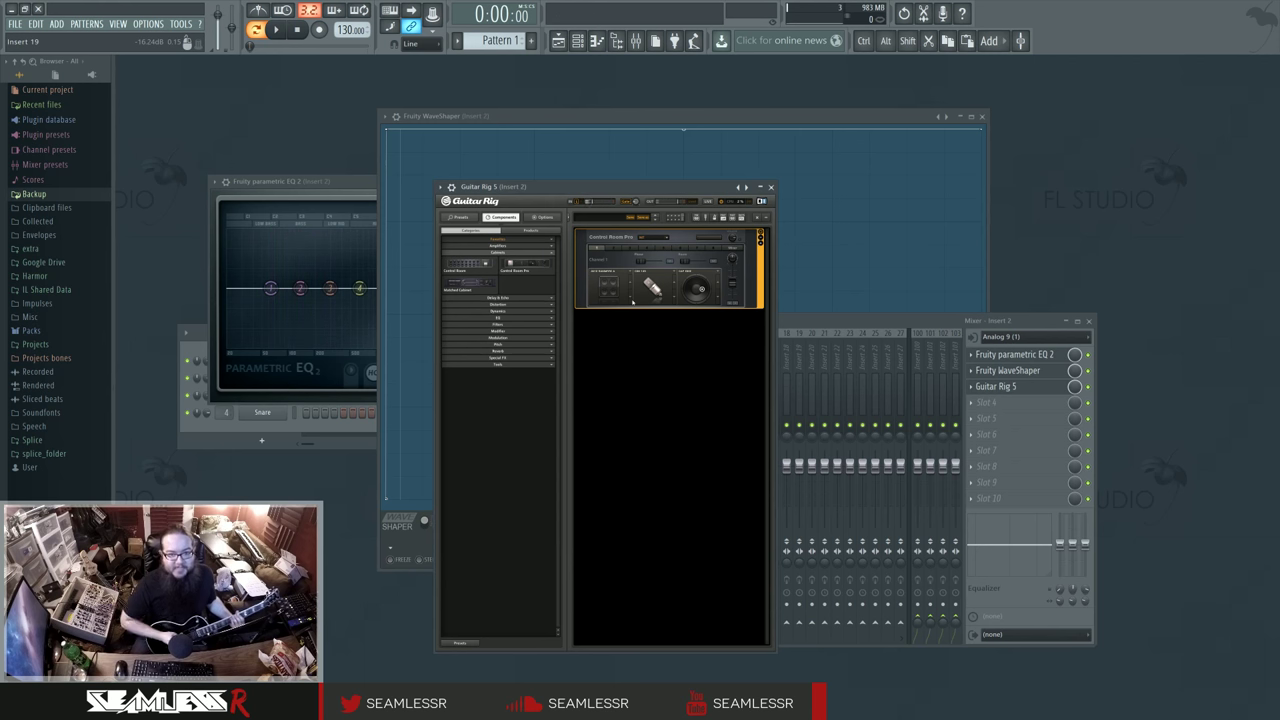
click(630, 295)
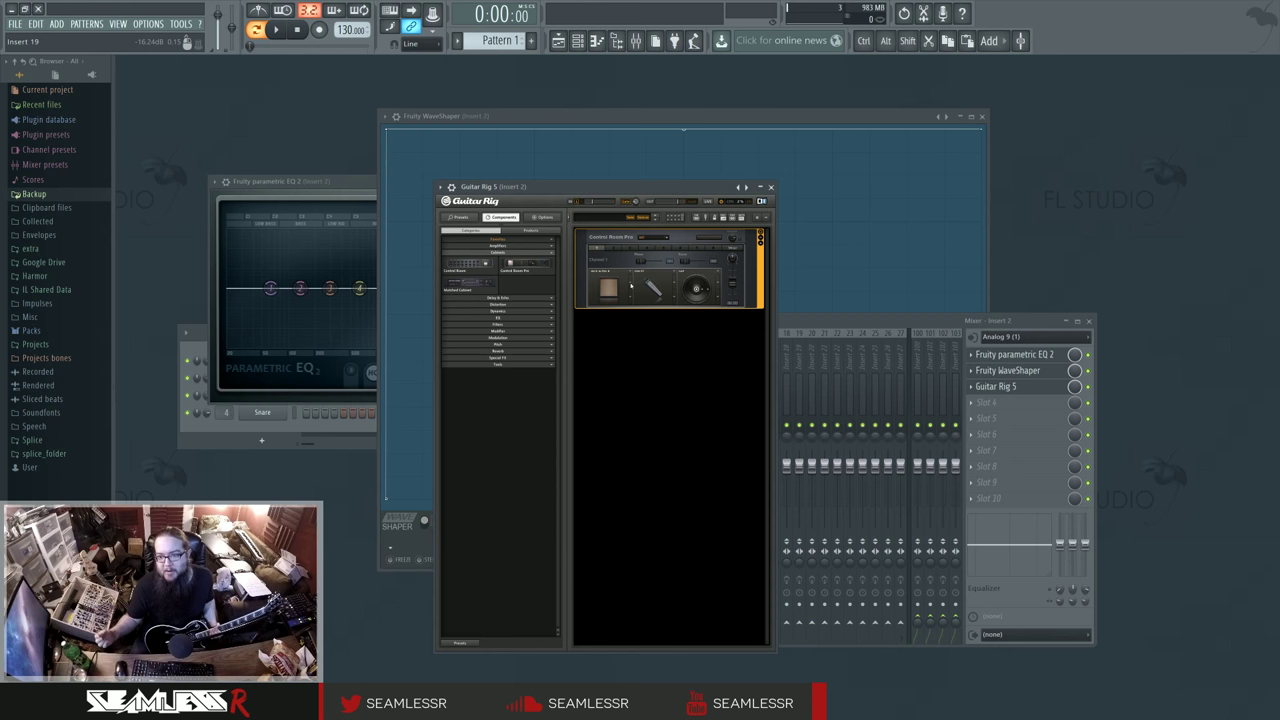
Step: Lower insert 2's fader to about 51% (-12.5 dB)
click(1080, 390)
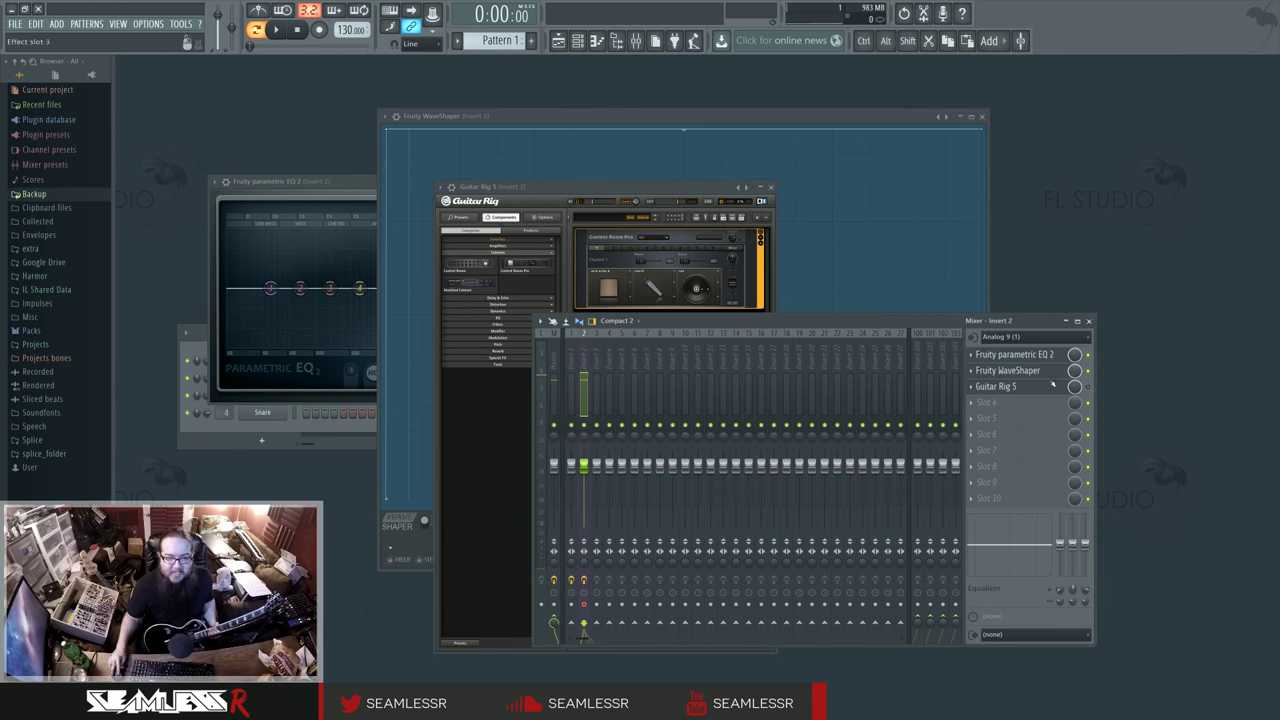
drag(583, 465, 583, 495)
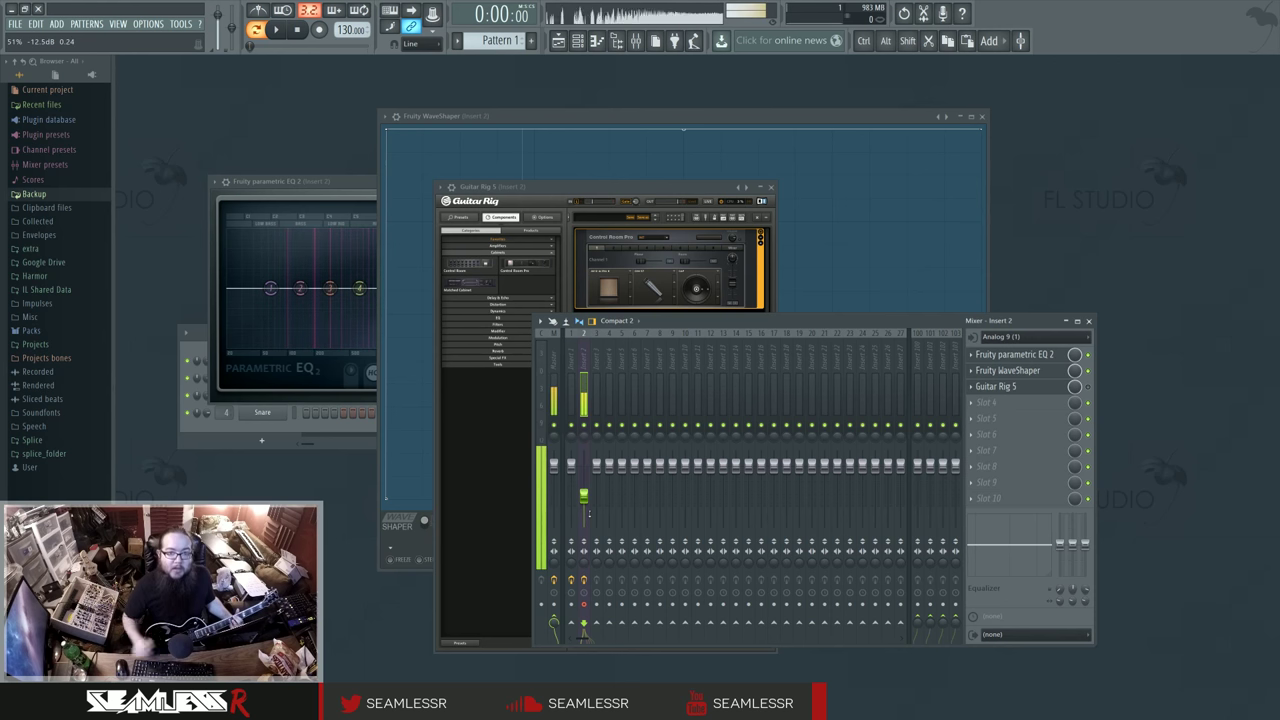
Step: Add Parametric EQ 2 in slot 4 and make band 7 a low pass near 5710 Hz
click(1000, 402)
click(1133, 453)
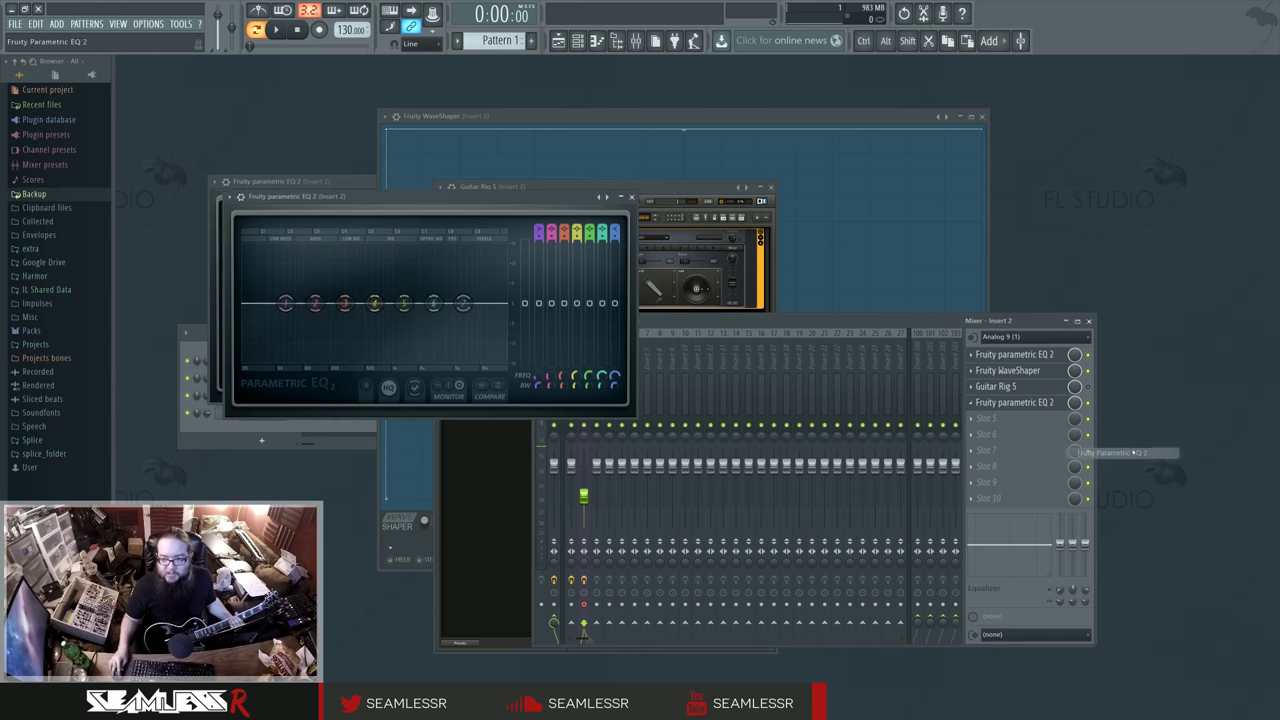
right_click(463, 303)
mouse_move(481, 333)
click(530, 336)
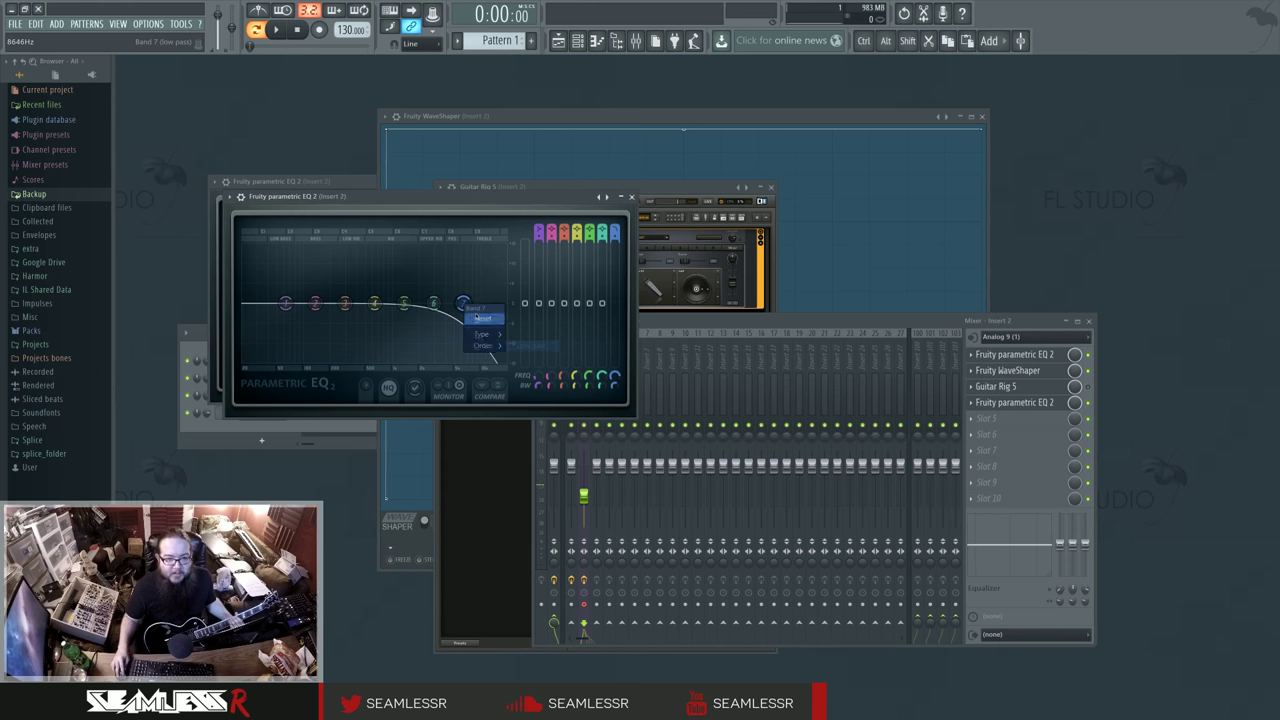
click(463, 303)
drag(463, 303, 435, 305)
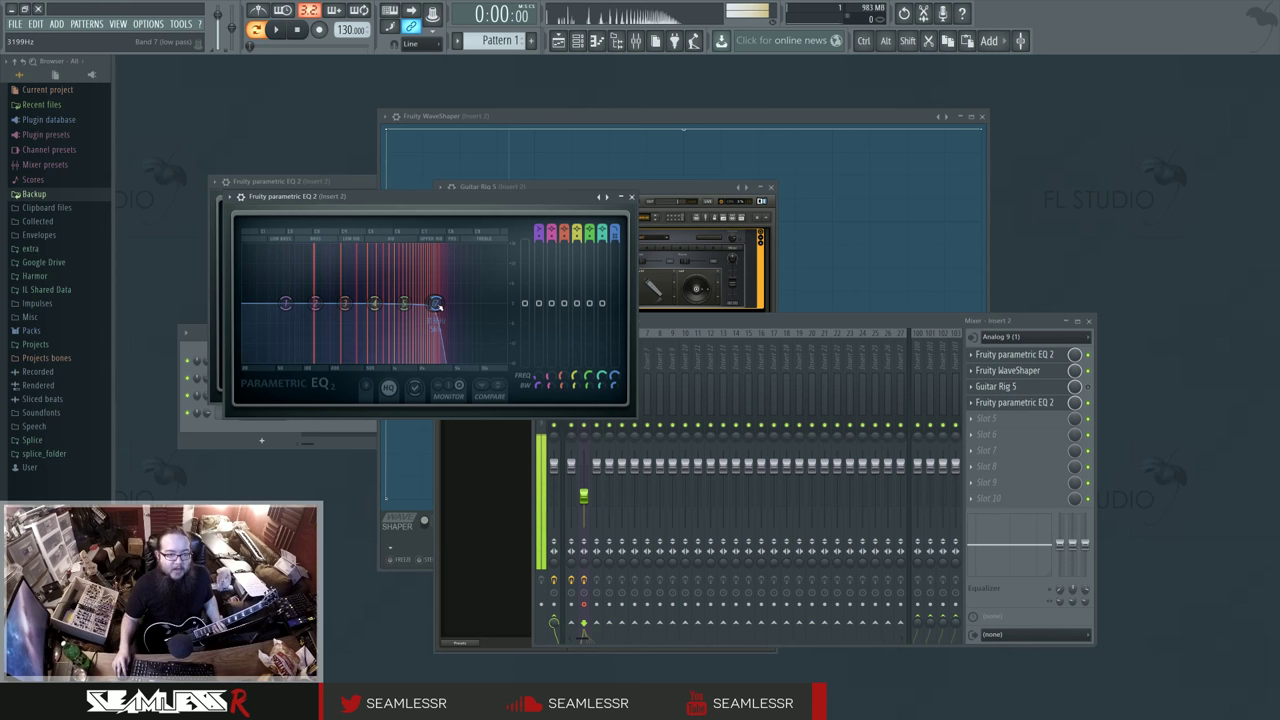
drag(437, 304, 477, 304)
Step: Turn band 6 into a high shelf, raising its frequency and cutting its gain
right_click(433, 304)
mouse_move(455, 334)
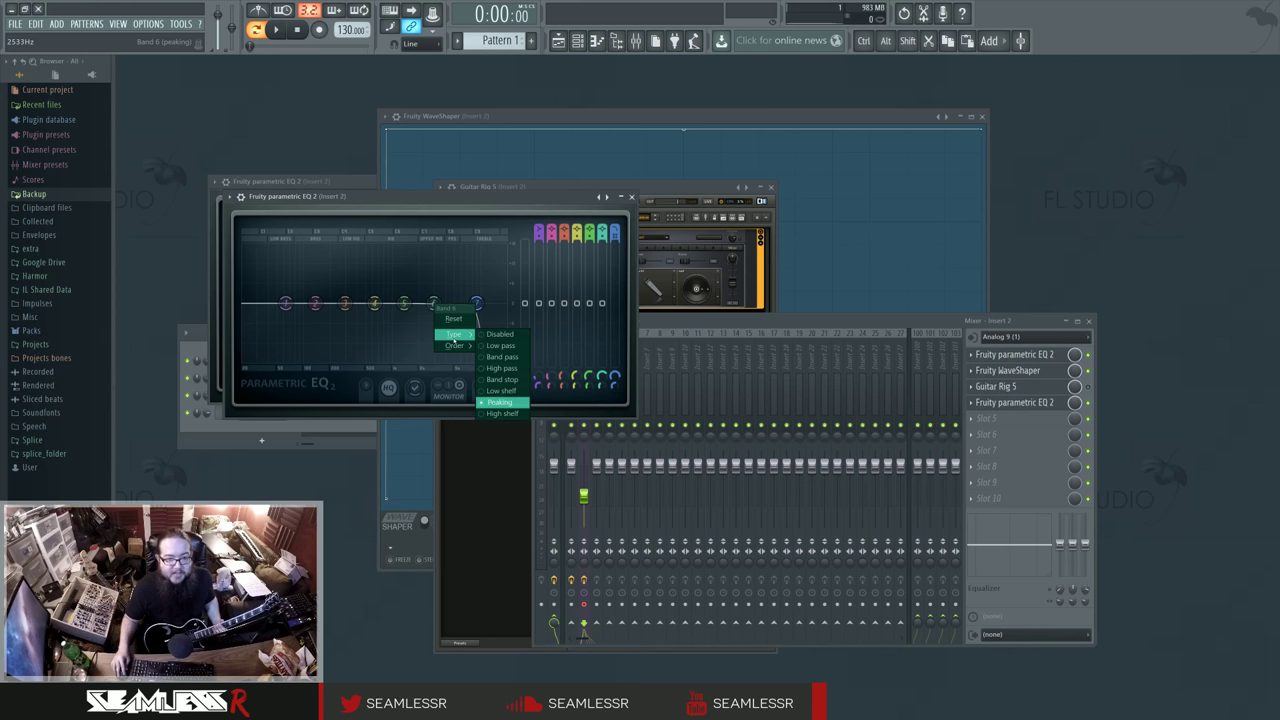
click(508, 370)
right_click(433, 304)
mouse_move(455, 334)
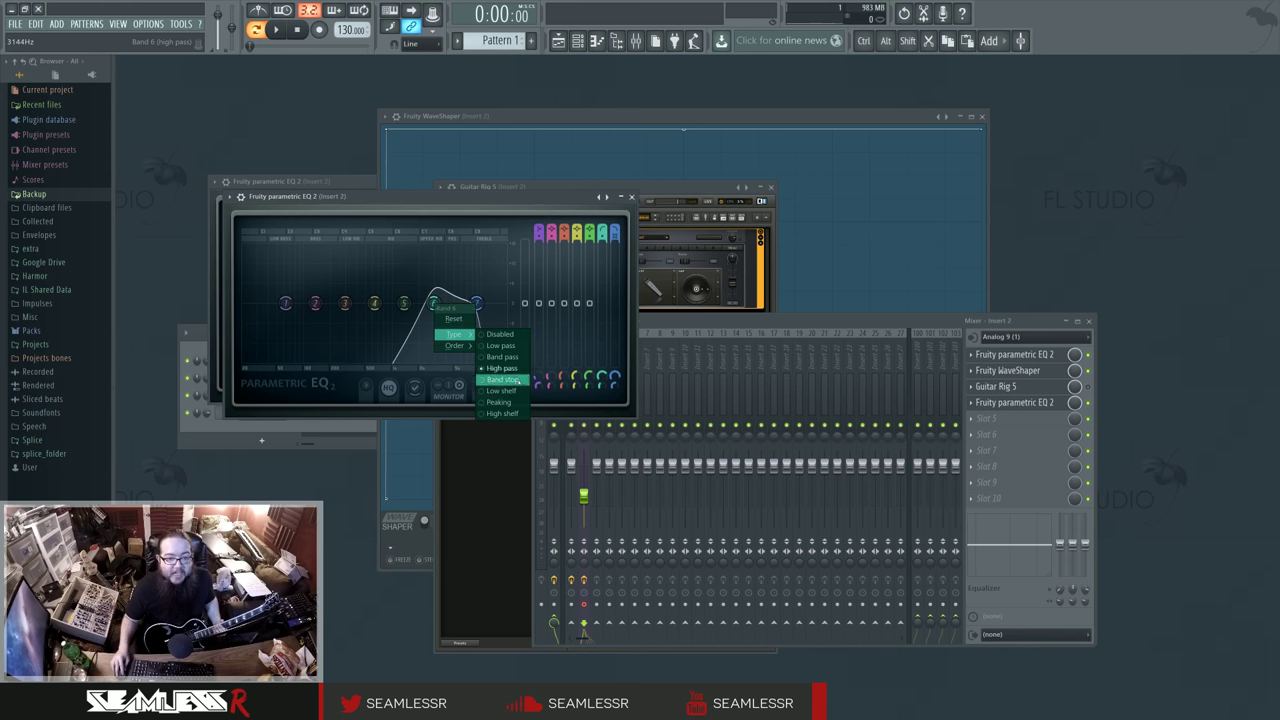
click(502, 413)
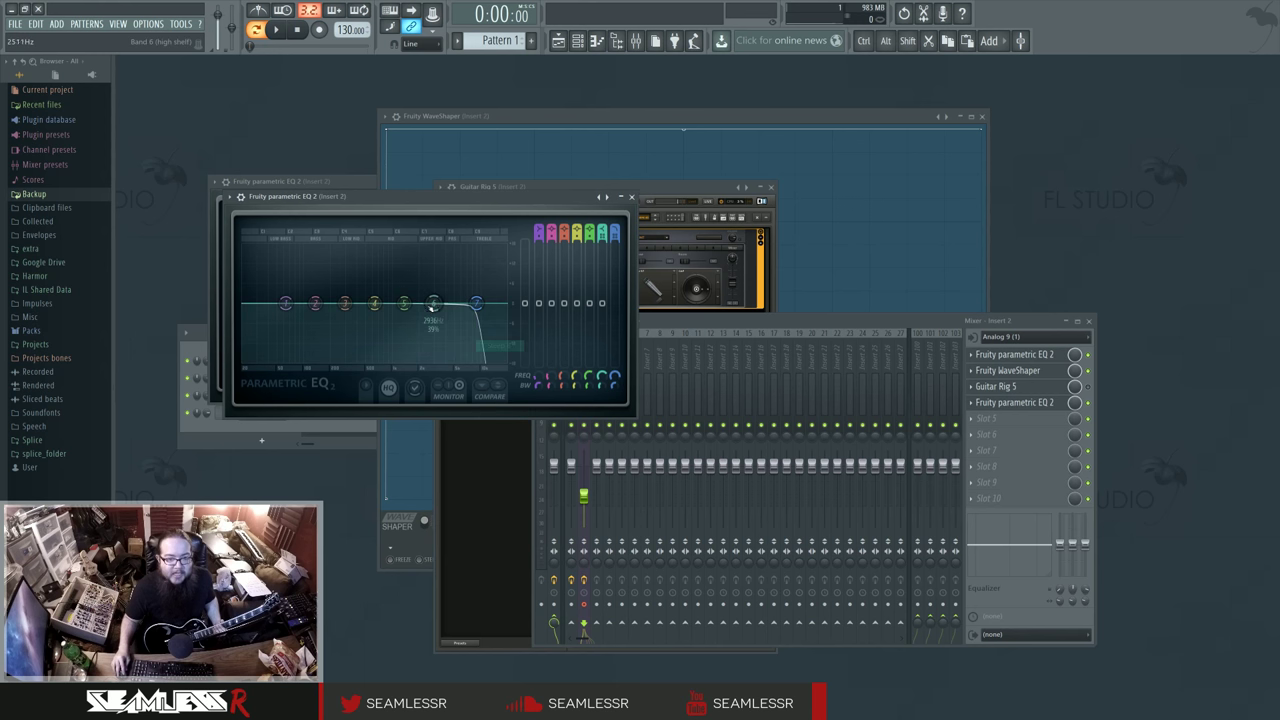
drag(433, 306, 449, 332)
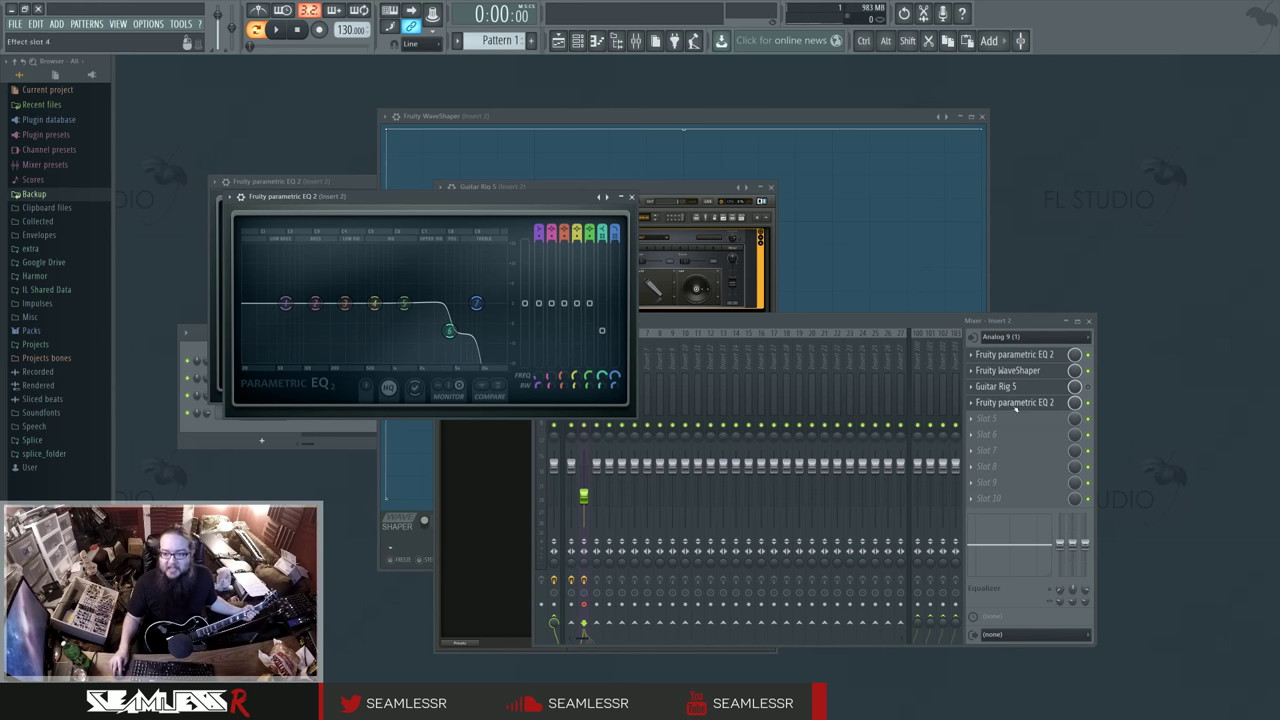
Step: Remove Guitar Rig 5 from insert 2's effect chain
click(971, 386)
mouse_move(993, 401)
click(1111, 452)
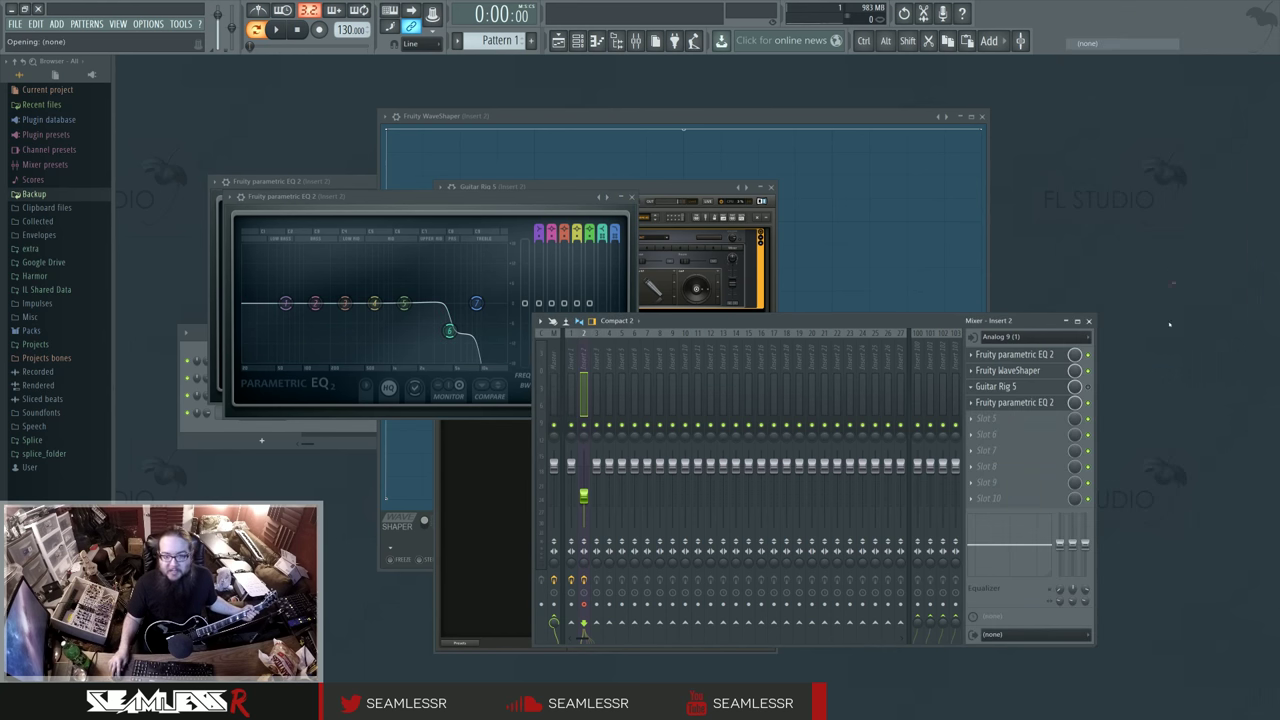
drag(548, 239, 599, 401)
Step: Clear the first EQ from slot 1 and move Parametric EQ 2 up to slot 3 after WaveShaper
click(971, 354)
mouse_move(980, 369)
key(Down)
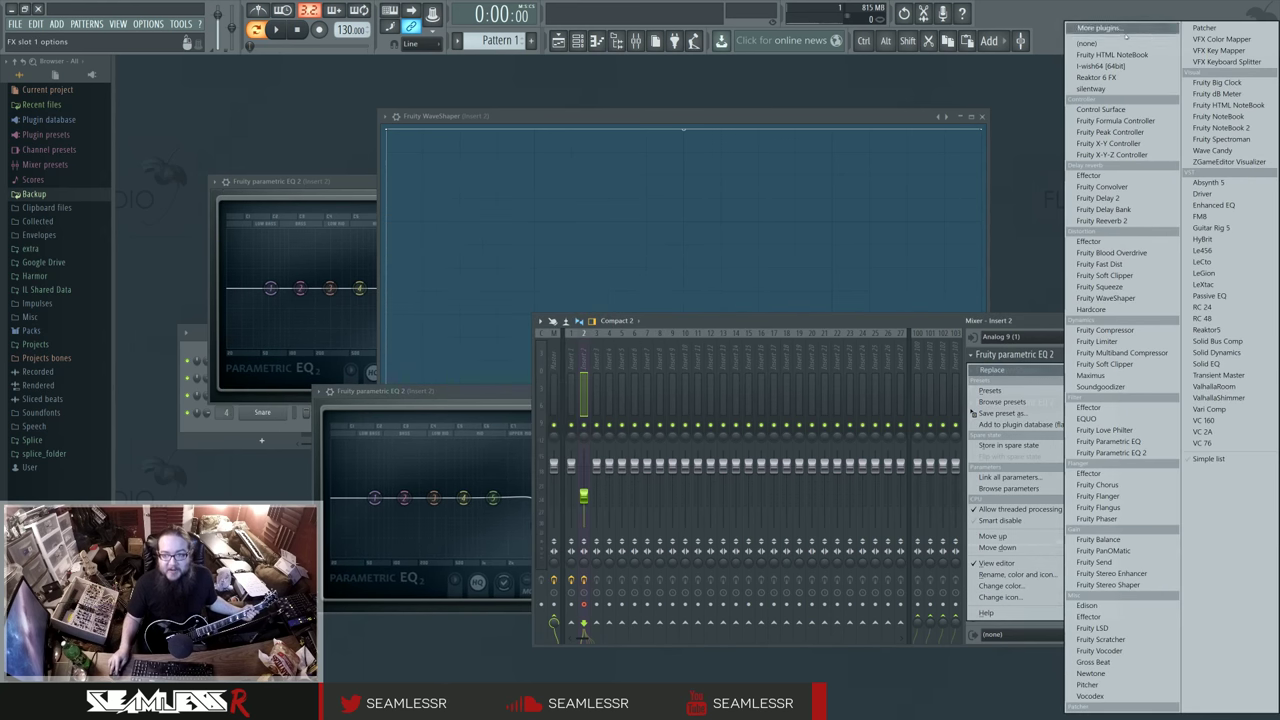
key(Return)
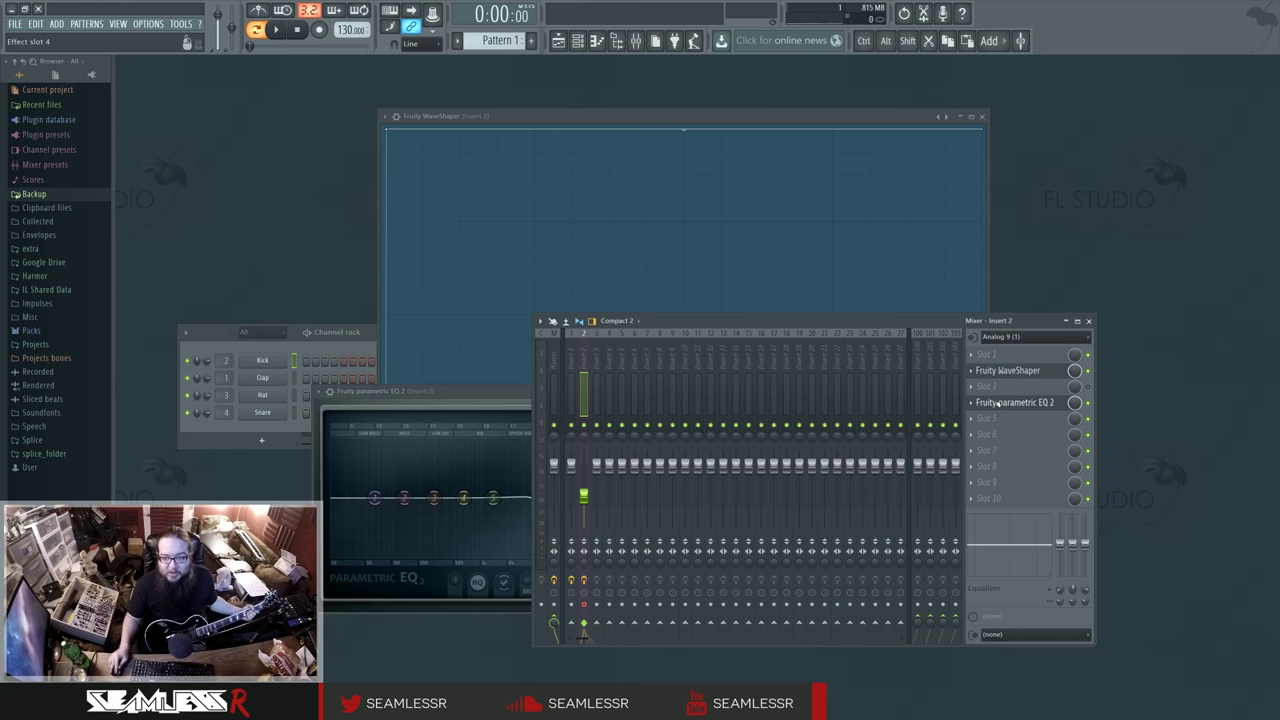
drag(997, 403, 997, 387)
click(499, 397)
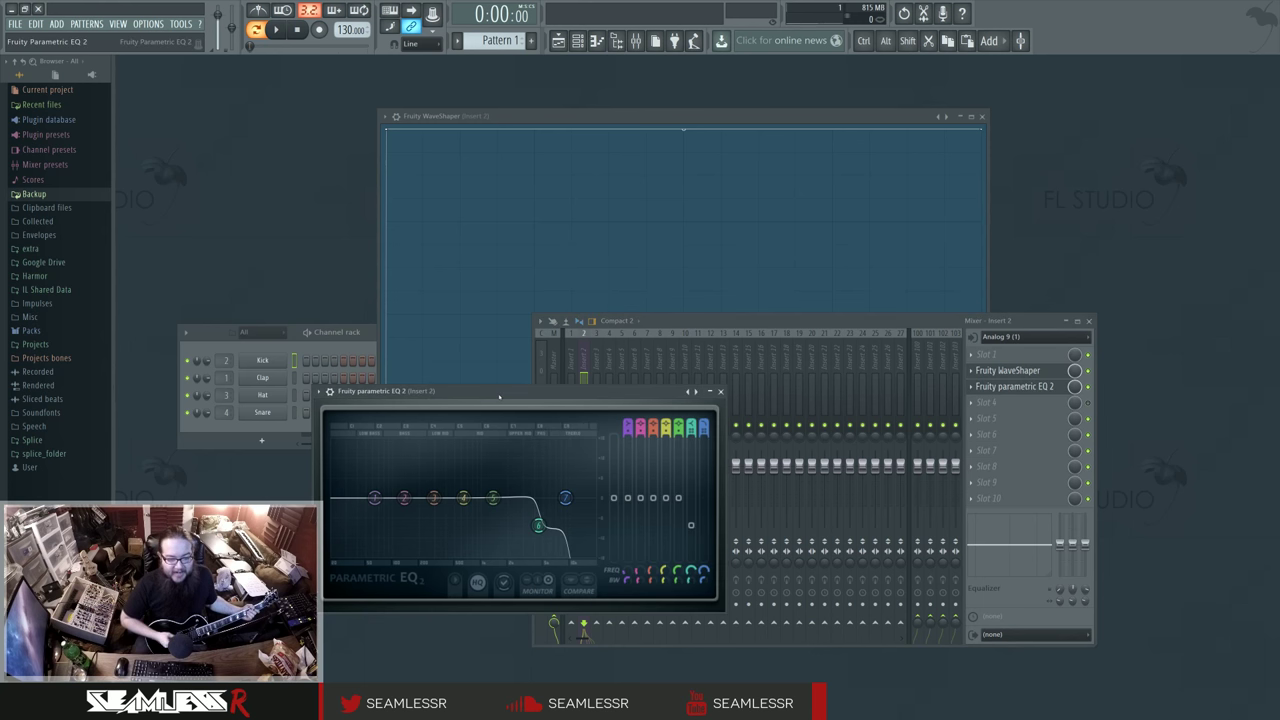